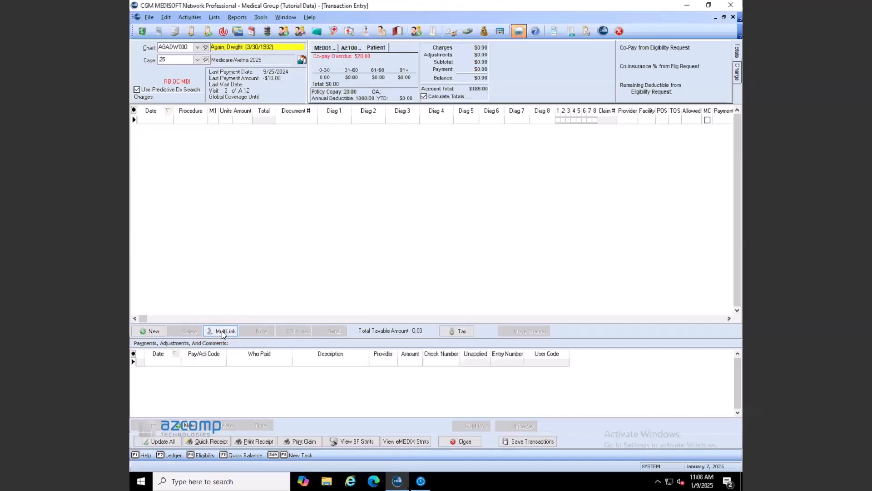
- Create the four DIABET0000 Diabetes Screening charges dated 1/7/2025 (99214, 82947, 36415, 99000)
{"action": "left_click", "coordinate": [222, 331]}
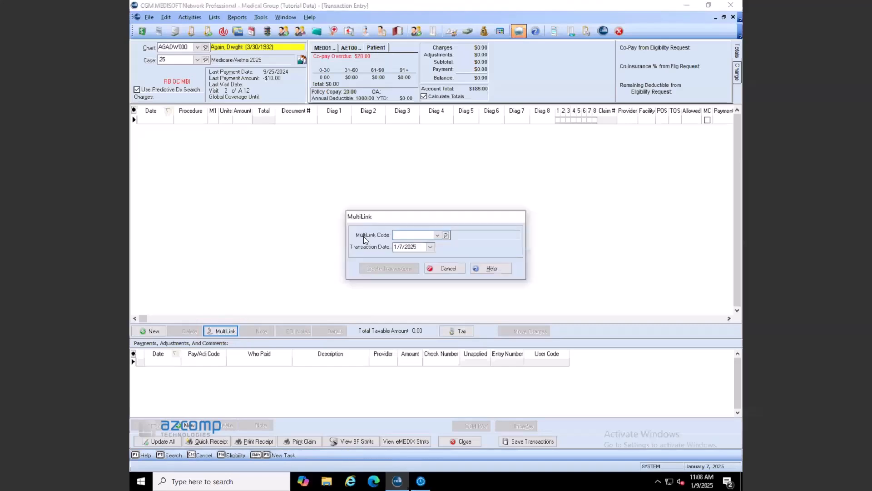
{"action": "left_click", "coordinate": [437, 235]}
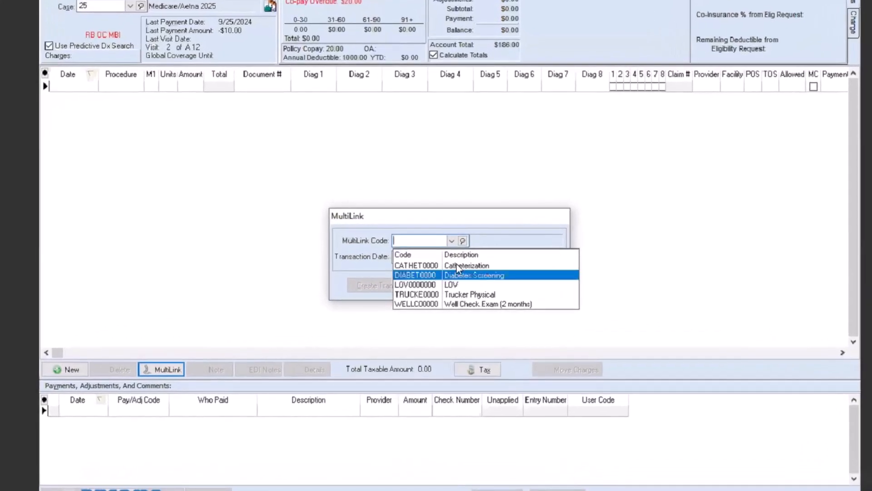
{"action": "left_click", "coordinate": [457, 275]}
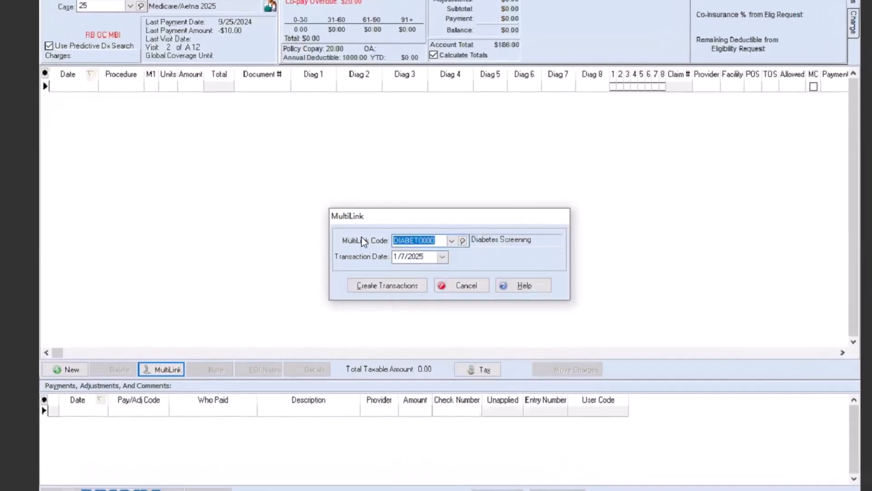
{"action": "double_click", "coordinate": [410, 257]}
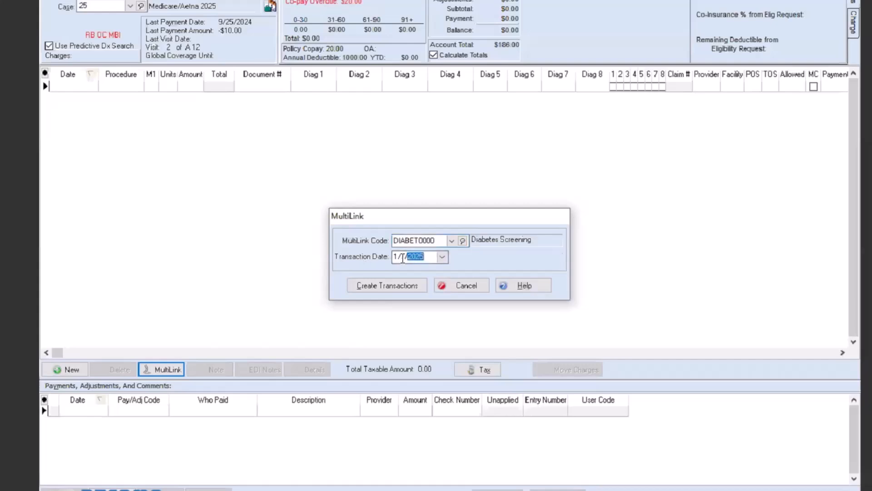
{"action": "left_click", "coordinate": [392, 285]}
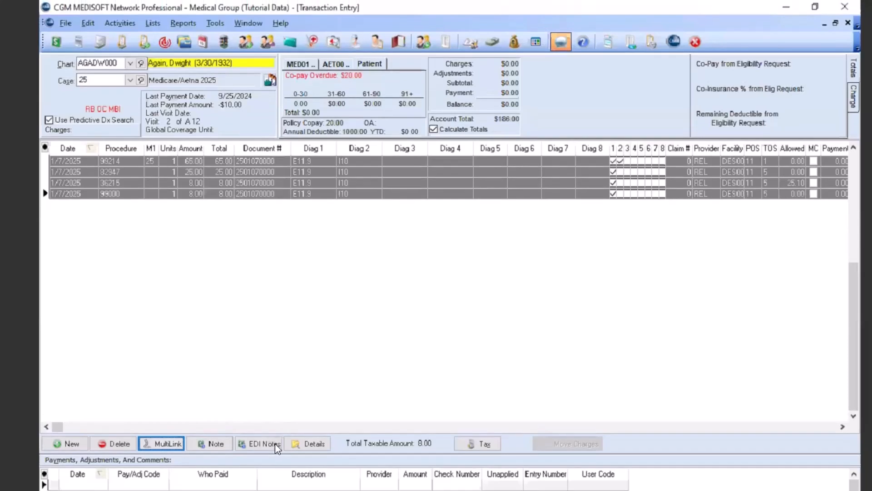
- Open the Lists menu to reach the MultiLink Codes list
{"action": "left_click", "coordinate": [153, 24]}
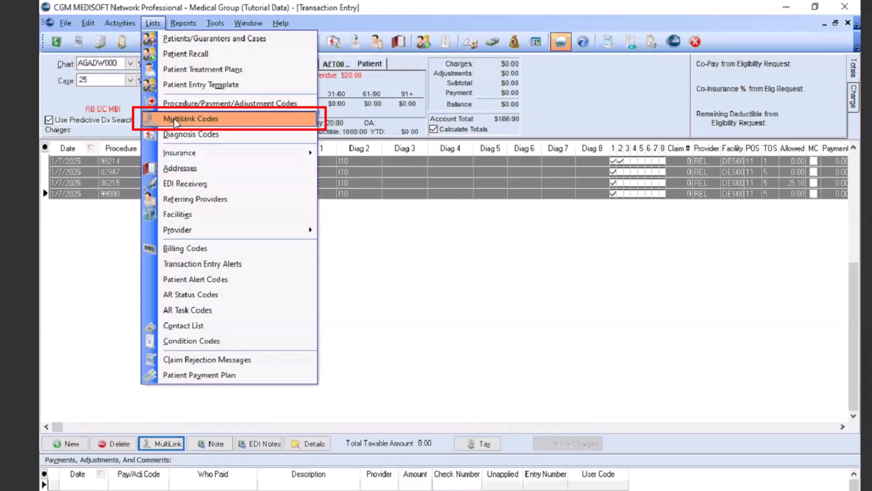
- Open the MultiLink List, select Diabetes Screening, and cancel the edit form opened by mistake
{"action": "left_click", "coordinate": [228, 120]}
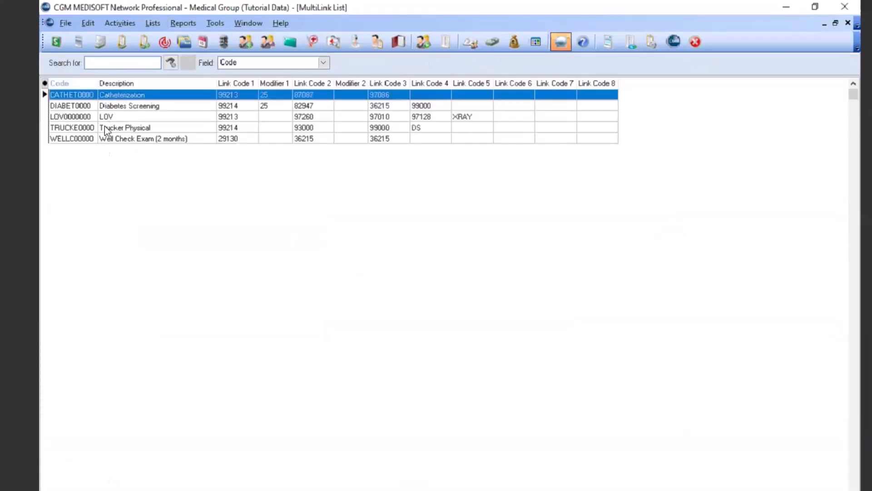
{"action": "left_click", "coordinate": [114, 106]}
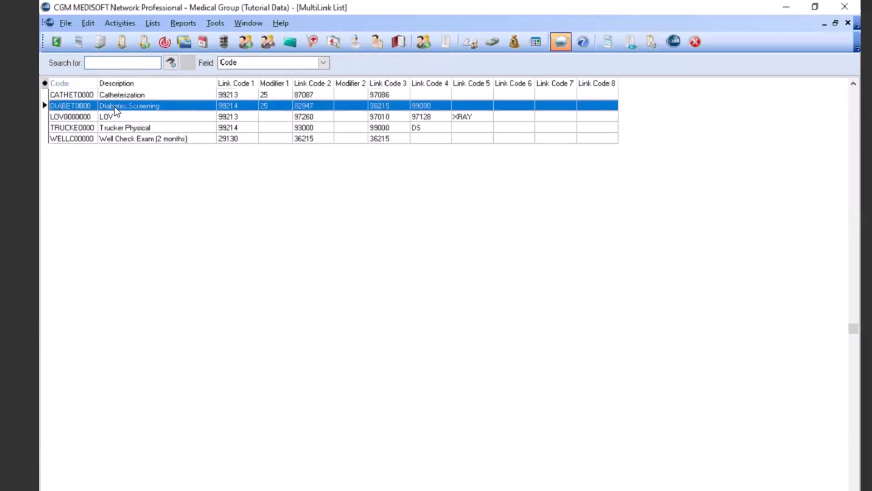
{"action": "double_click", "coordinate": [114, 106]}
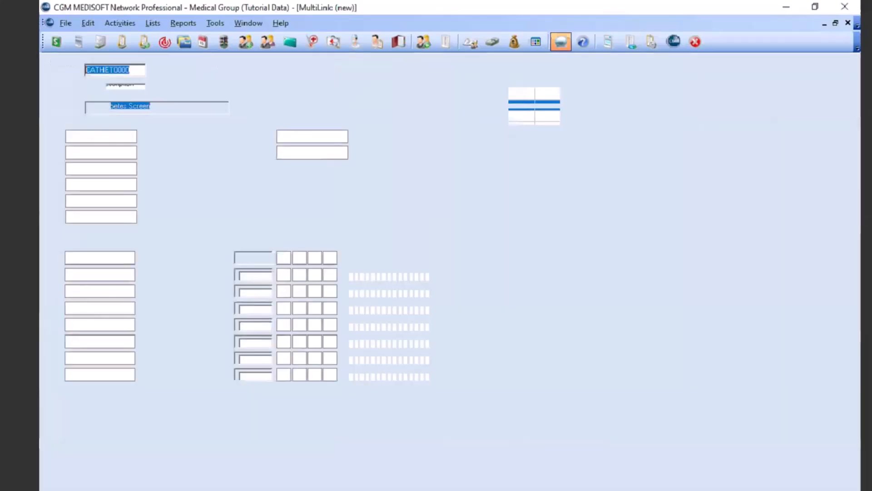
{"action": "left_click", "coordinate": [545, 96]}
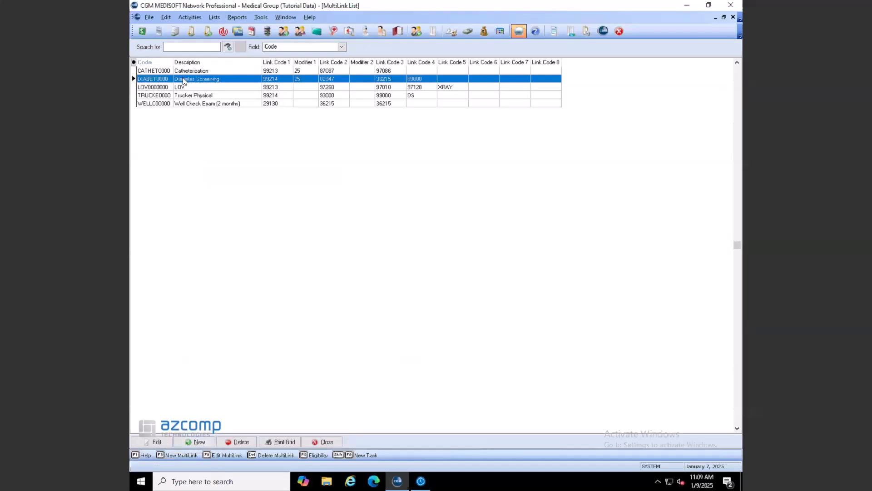
- Open the DIABET0000 MultiLink form and review its description and diagnosis codes E11.9 and I10
{"action": "key", "text": "F9"}
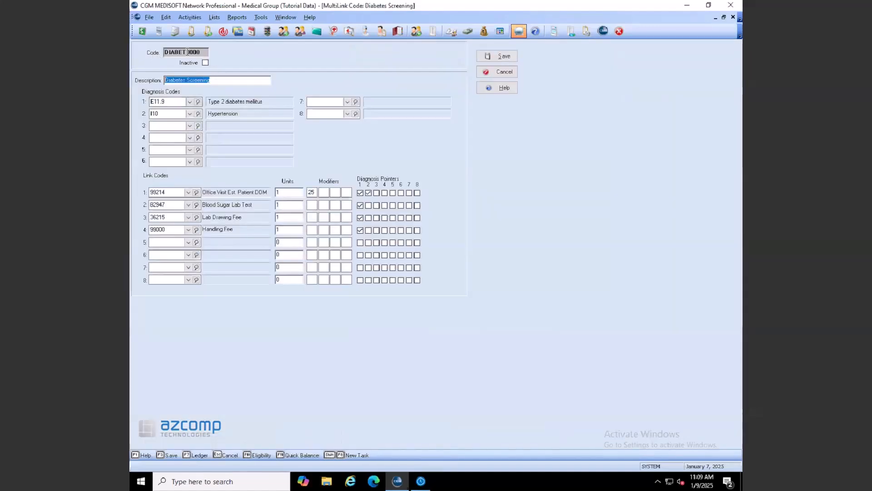
{"action": "left_click_drag", "start_coordinate": [203, 53], "coordinate": [158, 54]}
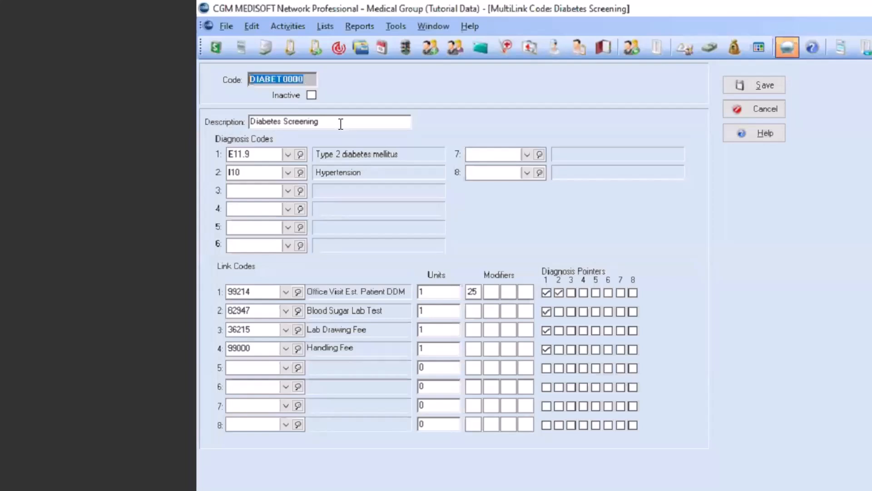
{"action": "left_click_drag", "start_coordinate": [341, 124], "coordinate": [251, 123]}
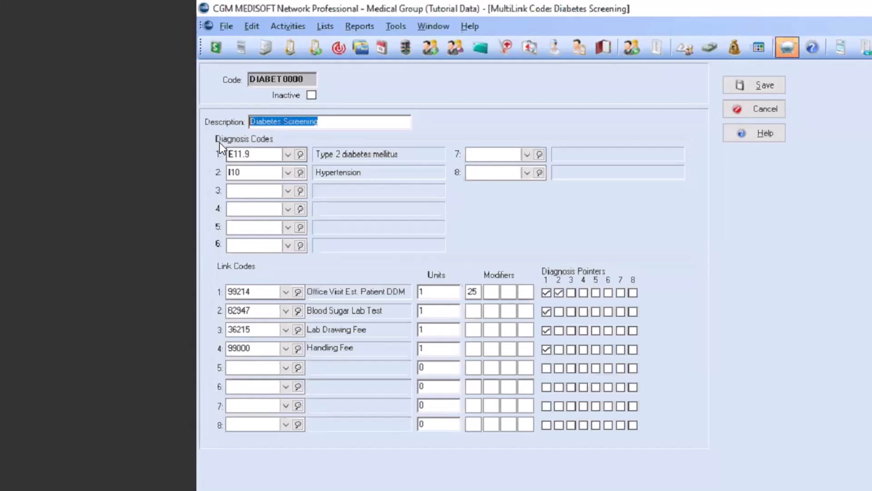
{"action": "left_click", "coordinate": [253, 154]}
{"action": "left_click", "coordinate": [252, 153]}
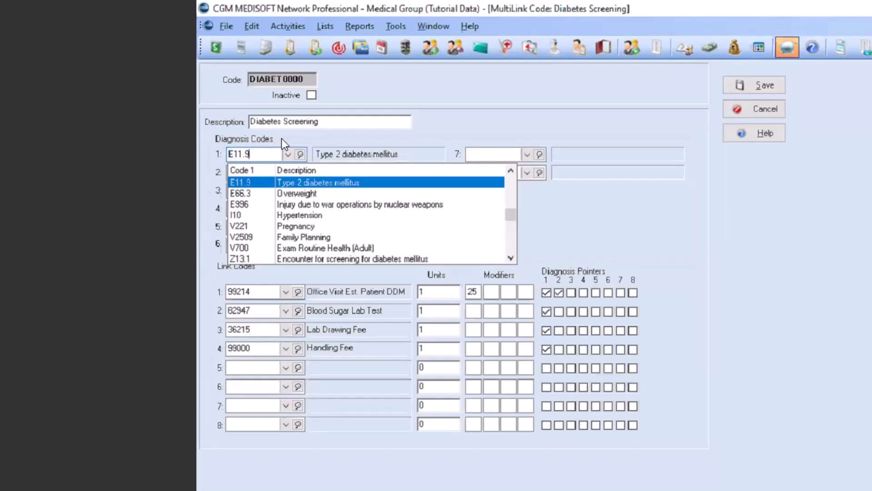
{"action": "left_click", "coordinate": [250, 153]}
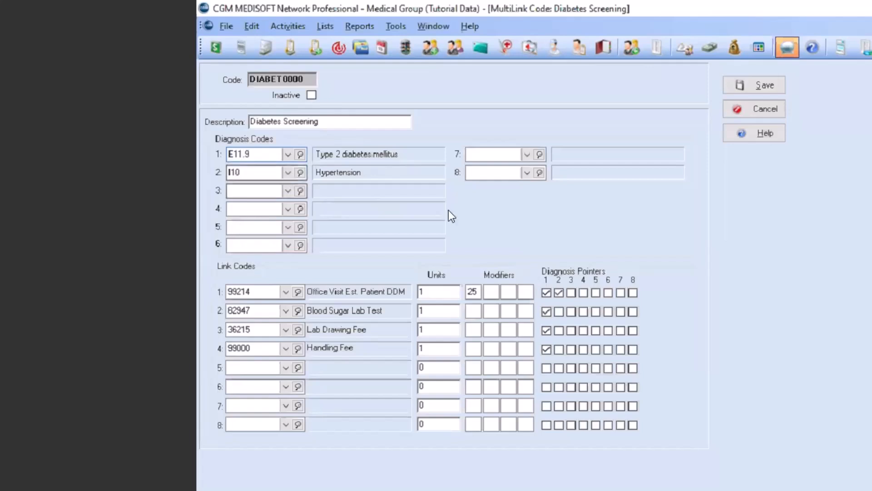
{"action": "left_click", "coordinate": [477, 177]}
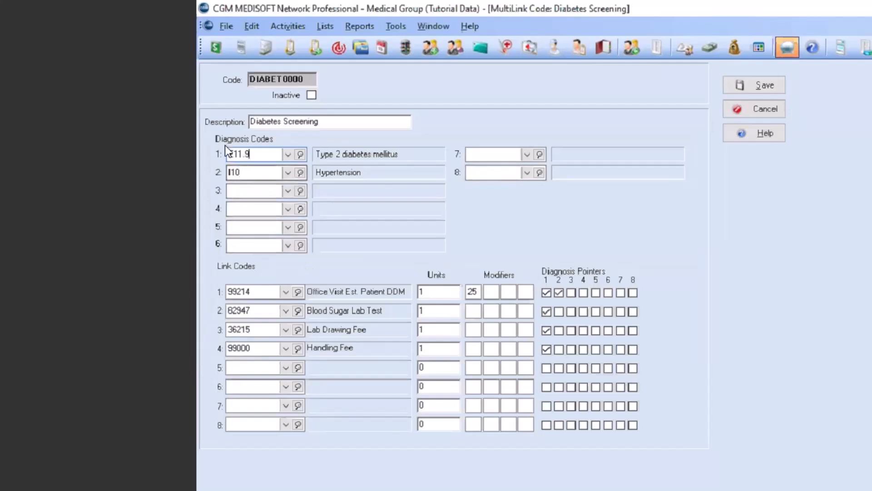
{"action": "left_click_drag", "start_coordinate": [328, 121], "coordinate": [230, 121]}
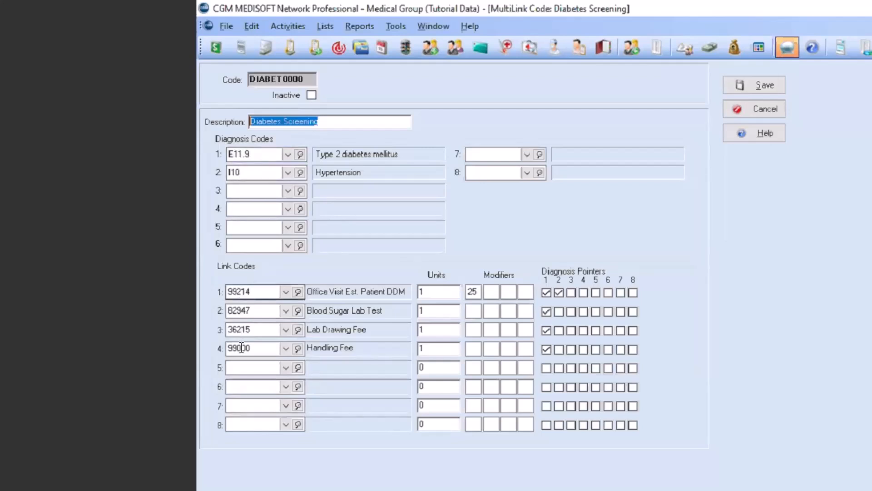
- Keep 99214 on link code 1 and set the Blood Sugar Lab Test (82947) units to 2
{"action": "left_click", "coordinate": [285, 294]}
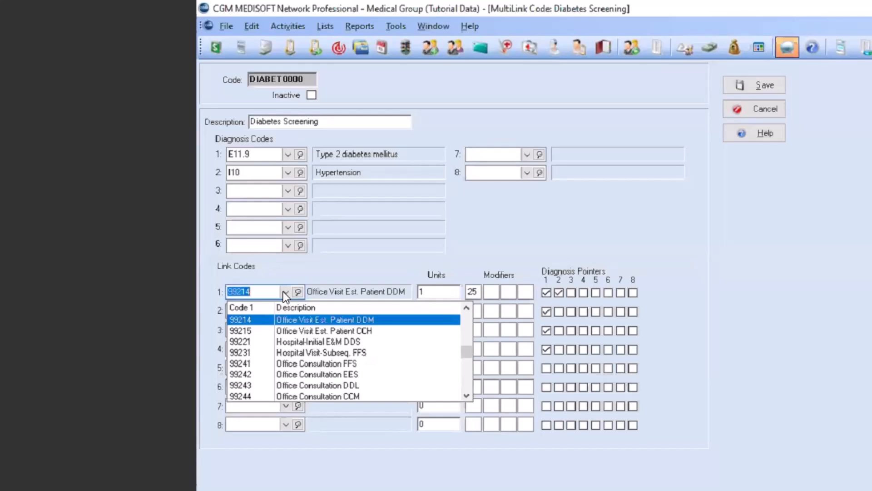
{"action": "left_click", "coordinate": [283, 290]}
{"action": "left_click", "coordinate": [230, 291]}
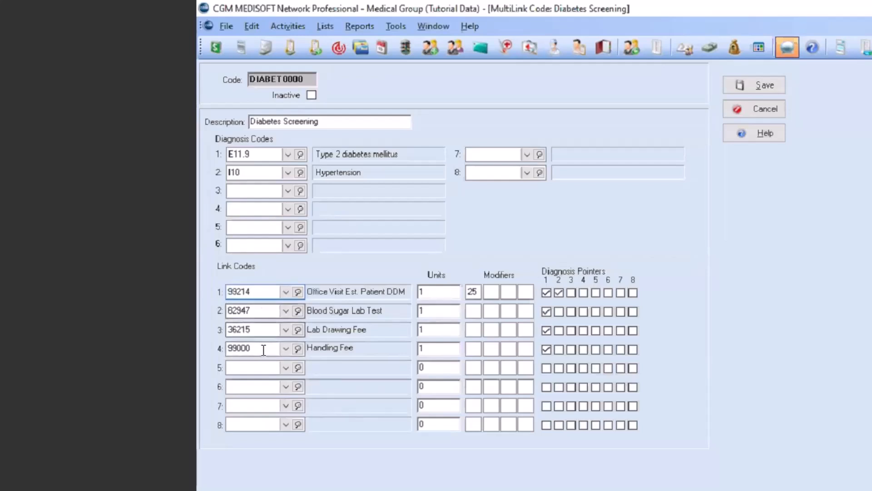
{"action": "left_click", "coordinate": [425, 291]}
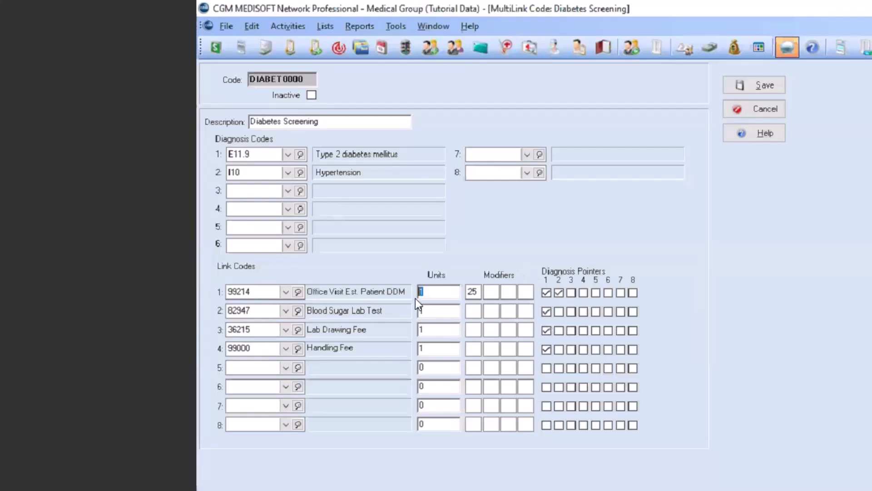
{"action": "left_click", "coordinate": [430, 349]}
{"action": "left_click", "coordinate": [419, 330]}
{"action": "left_click", "coordinate": [423, 311]}
{"action": "type", "text": "2"}
- Check modifier 25 on the office visit and tick diagnosis pointer 1 for the Lab Drawing and Blood Sugar lines
{"action": "left_click", "coordinate": [497, 291]}
{"action": "left_click", "coordinate": [475, 291]}
{"action": "left_click", "coordinate": [547, 330]}
{"action": "left_click", "coordinate": [546, 311]}
- Save the Diabetes Screening MultiLink and close the MultiLink List
{"action": "left_click", "coordinate": [754, 85]}
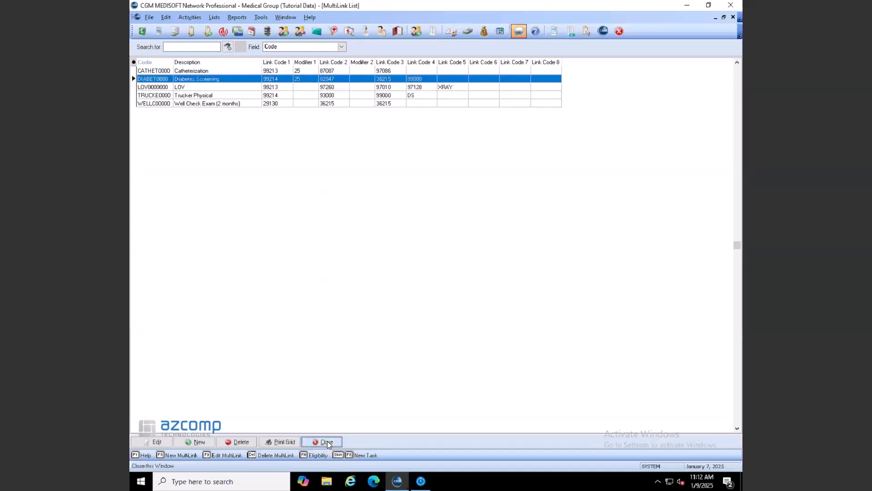
{"action": "left_click", "coordinate": [327, 441]}
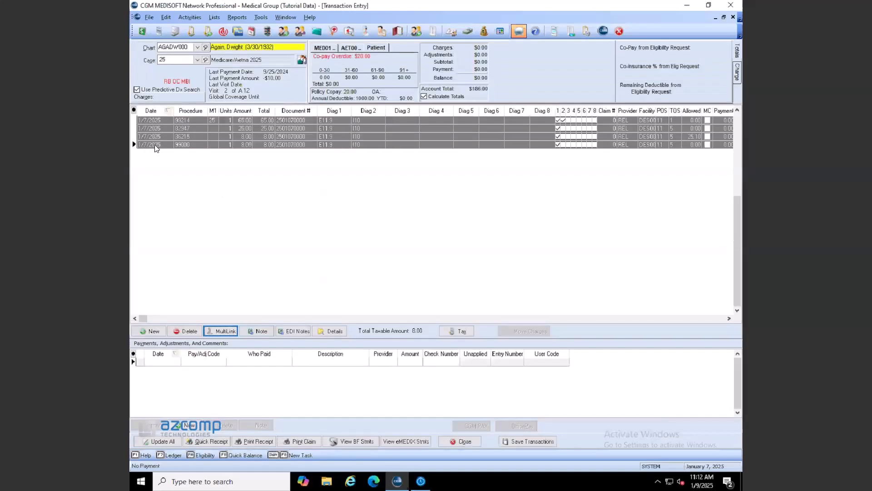
- Create another set of DIABET0000 Diabetes Screening charges dated 1/9/2025
{"action": "left_click", "coordinate": [216, 329]}
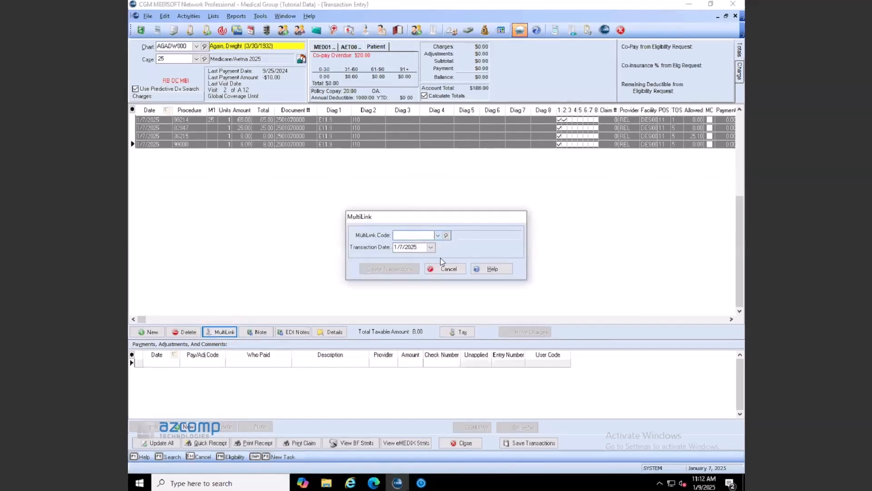
{"action": "left_click", "coordinate": [437, 235]}
{"action": "left_click", "coordinate": [418, 258]}
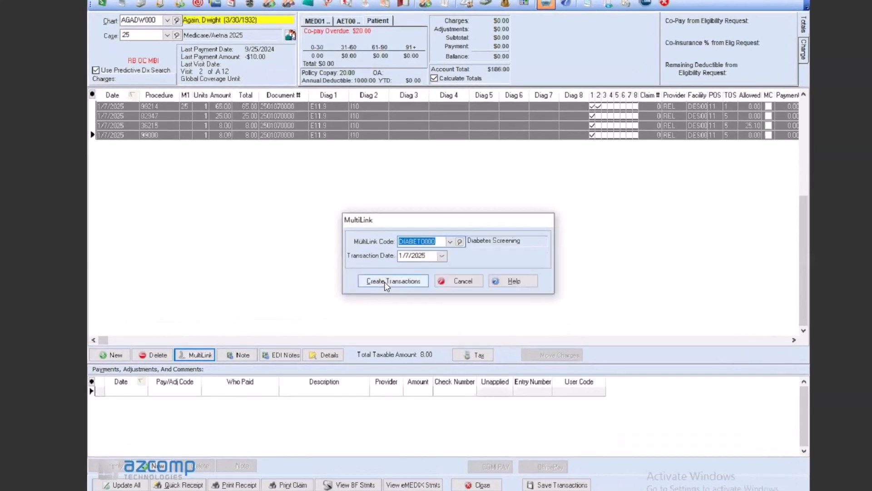
{"action": "left_click", "coordinate": [443, 256]}
{"action": "left_click", "coordinate": [480, 303]}
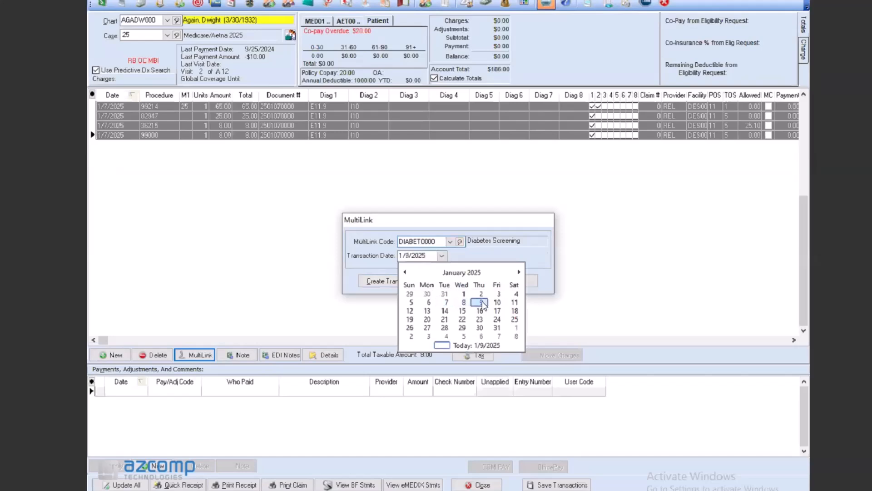
{"action": "left_click", "coordinate": [393, 281]}
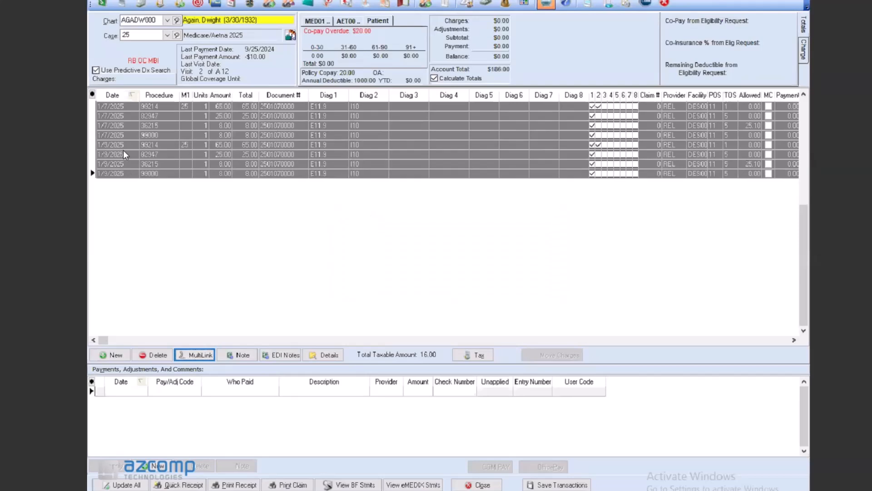
{"action": "left_click", "coordinate": [105, 147]}
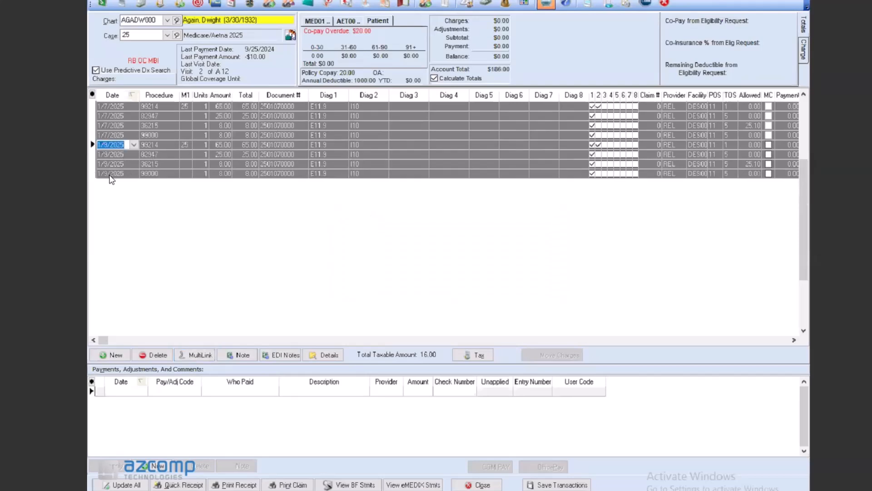
{"action": "left_click", "coordinate": [185, 144]}
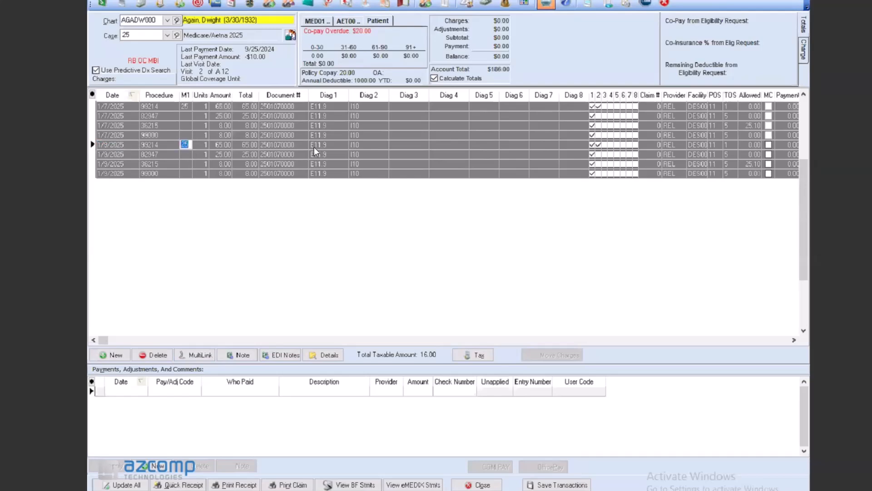
{"action": "left_click", "coordinate": [331, 145]}
{"action": "left_click", "coordinate": [593, 146]}
{"action": "left_click", "coordinate": [597, 145]}
{"action": "left_click", "coordinate": [599, 144]}
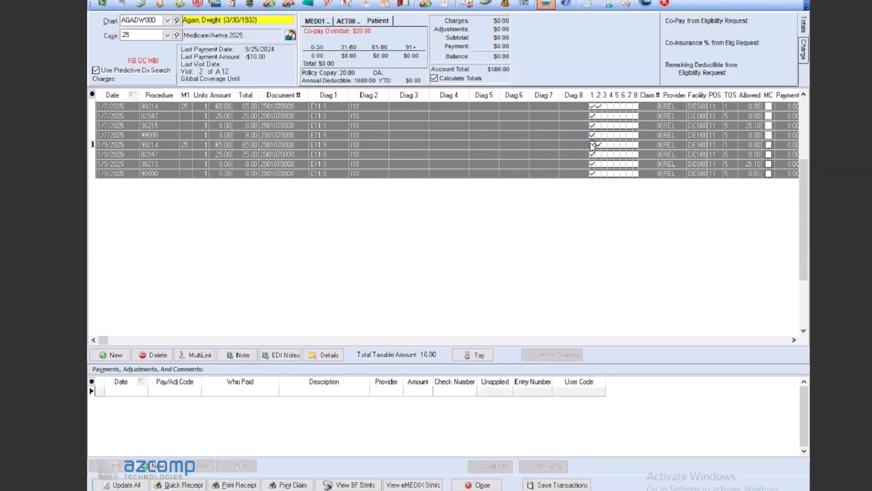